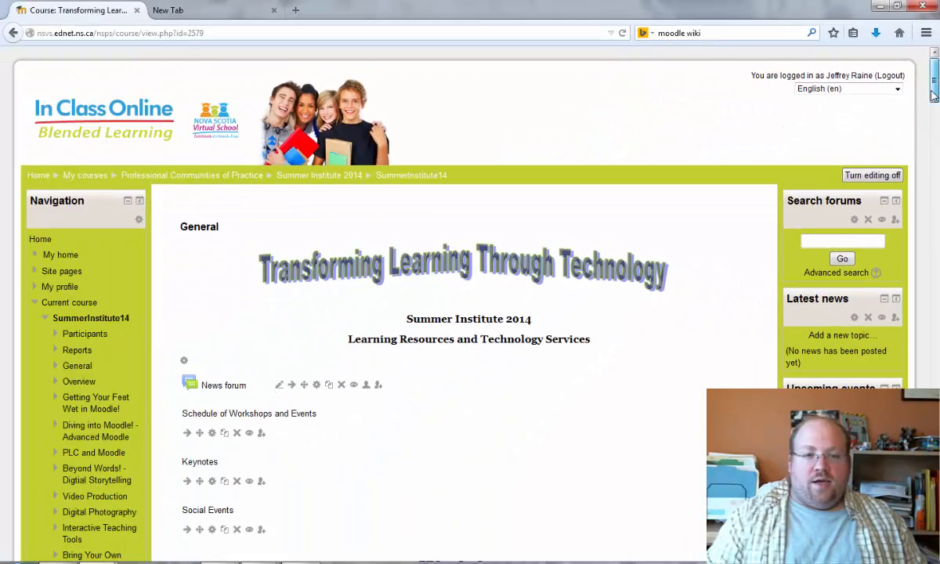
Start adding a Wiki activity to the Diving into Moodle! - Advanced Moodle section of the course.
left_click_drag(932, 87, 932, 143)
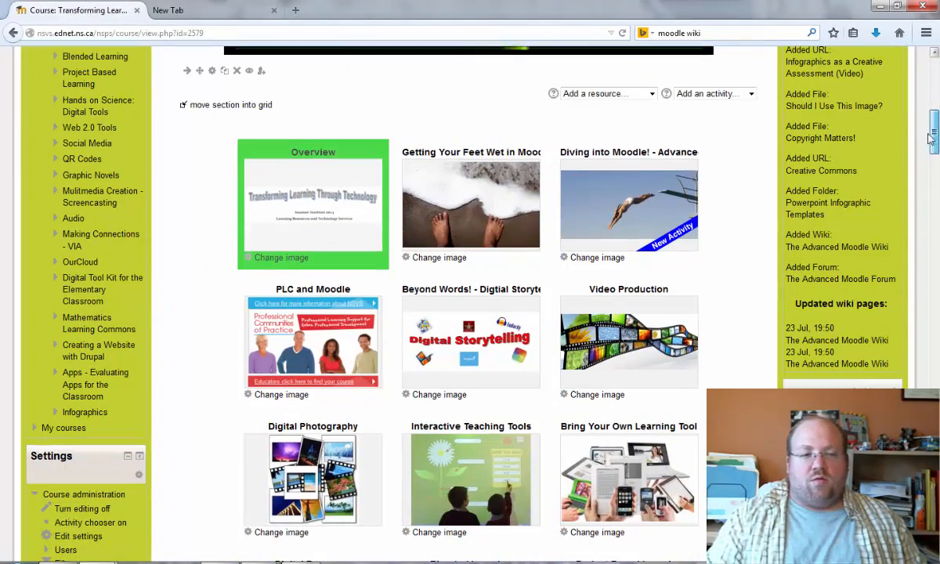
left_click(654, 198)
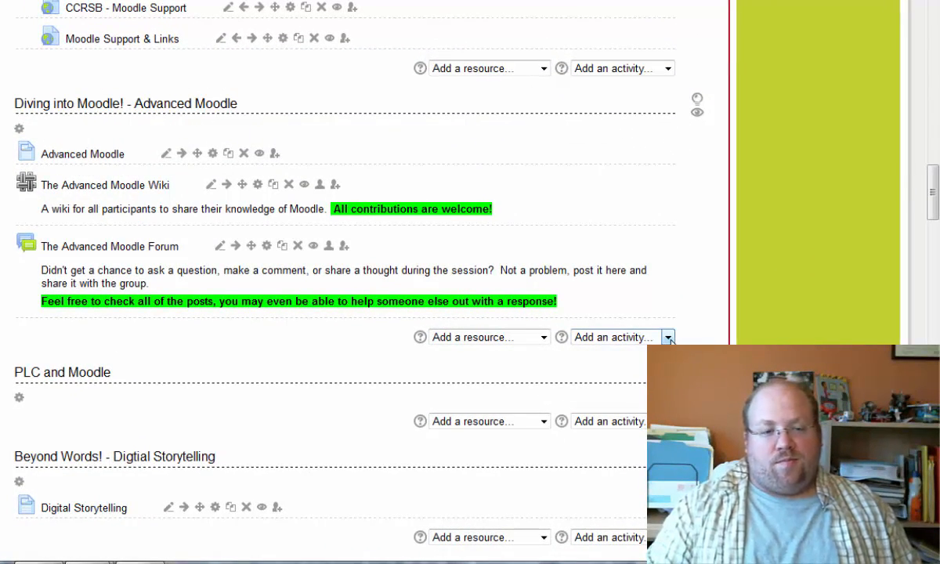
left_click(670, 338)
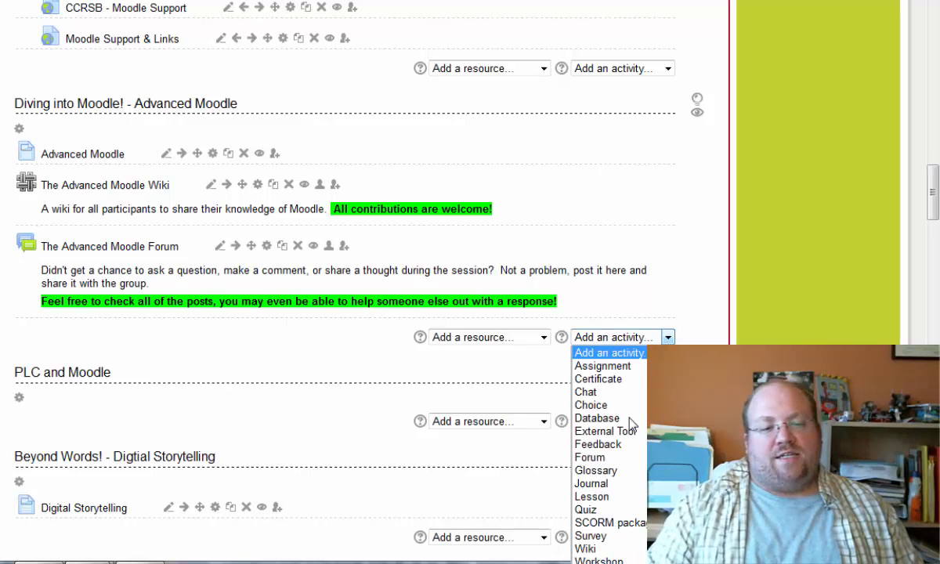
left_click(588, 550)
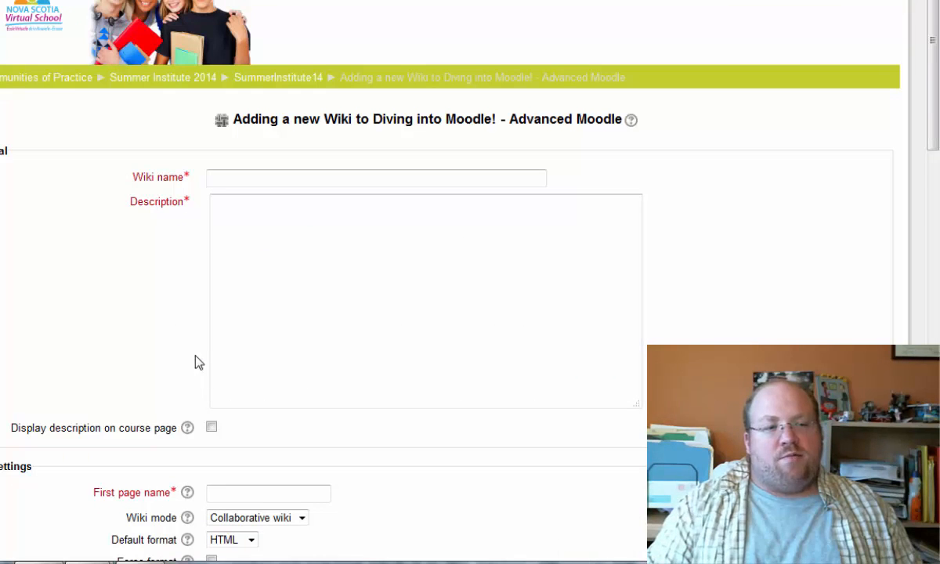
Review the new wiki's settings, enable Force format, and cancel the new wiki.
scroll(136, 288, "down", 2)
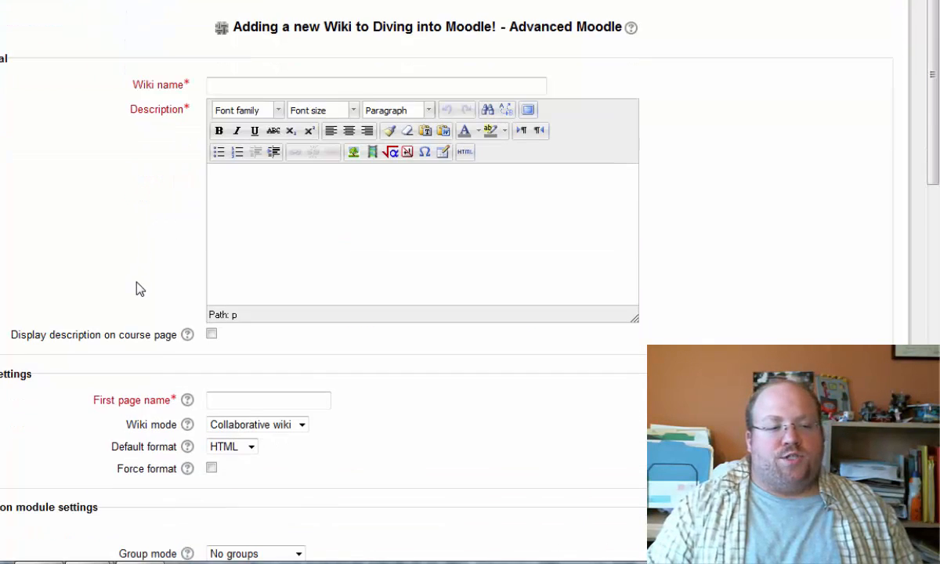
scroll(136, 288, "down", 2)
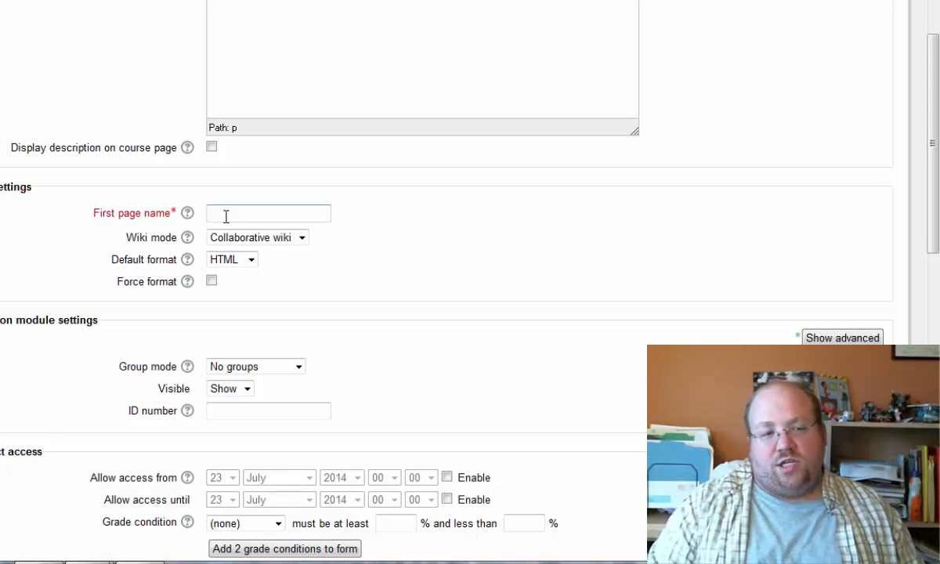
scroll(227, 235, "down", 5)
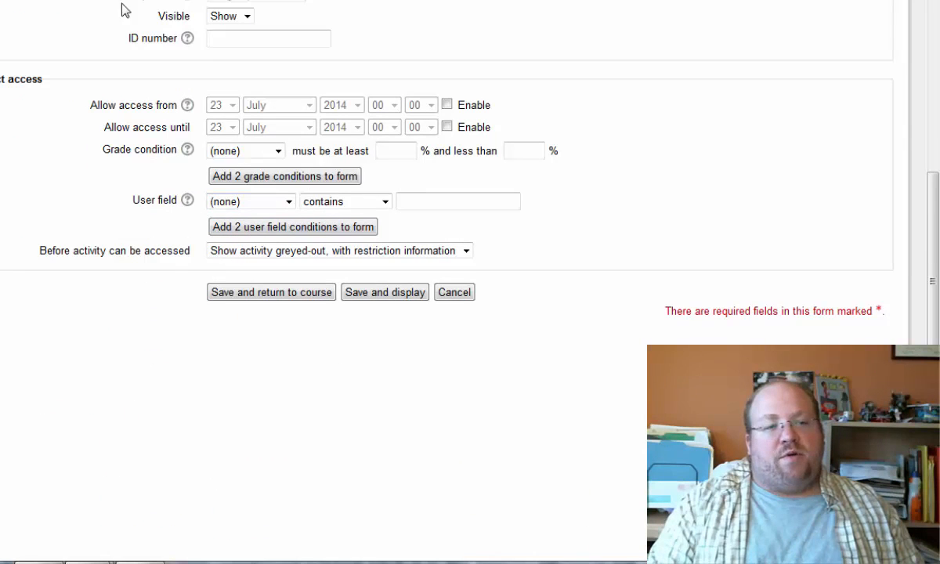
scroll(232, 105, "up", 3)
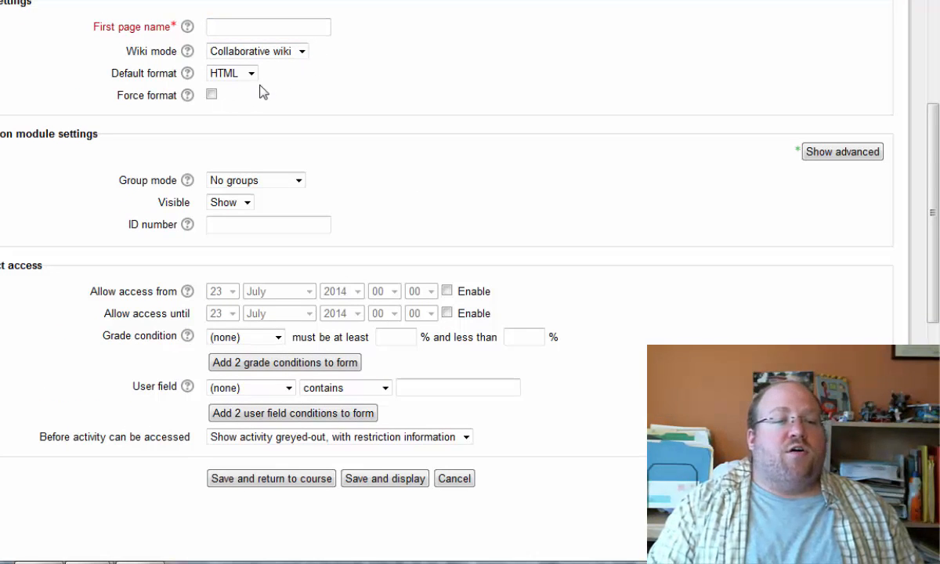
left_click(212, 96)
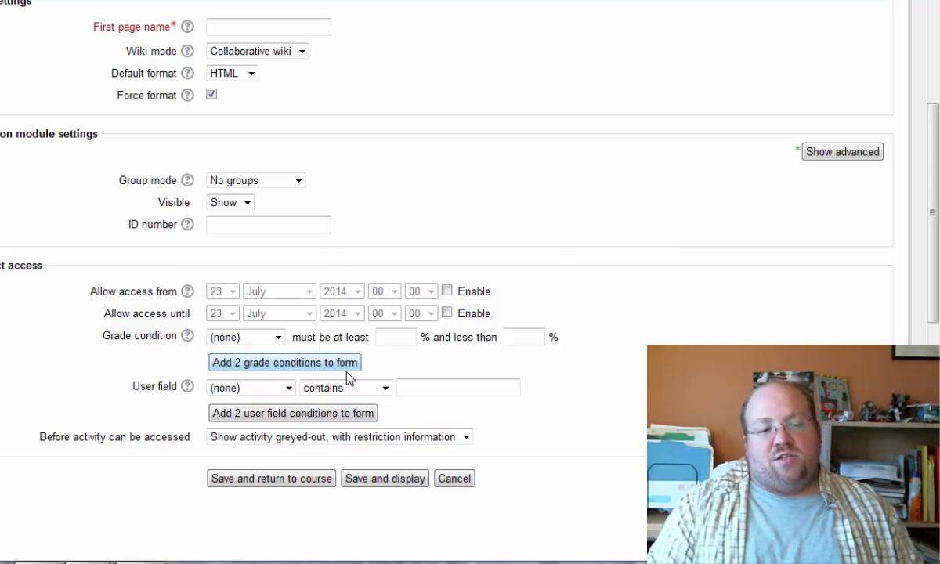
left_click(454, 479)
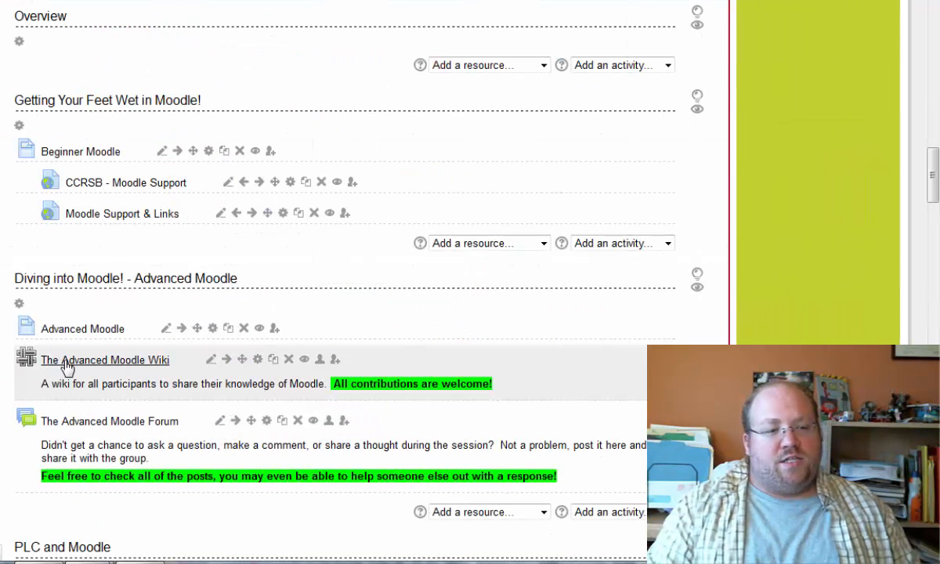
Open The Advanced Moodle Wiki from the course page and view its welcome text and topic list.
left_click(66, 367)
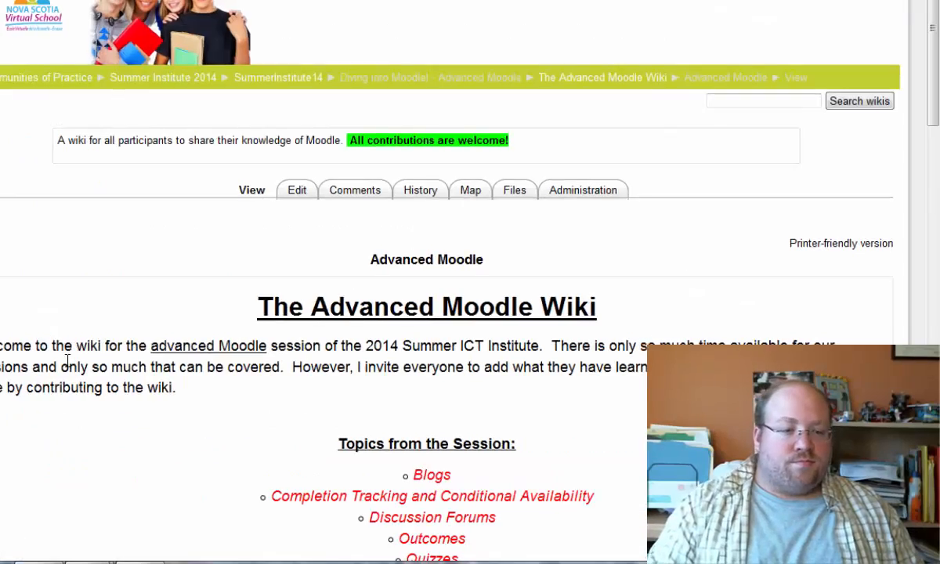
scroll(303, 341, "down", 3)
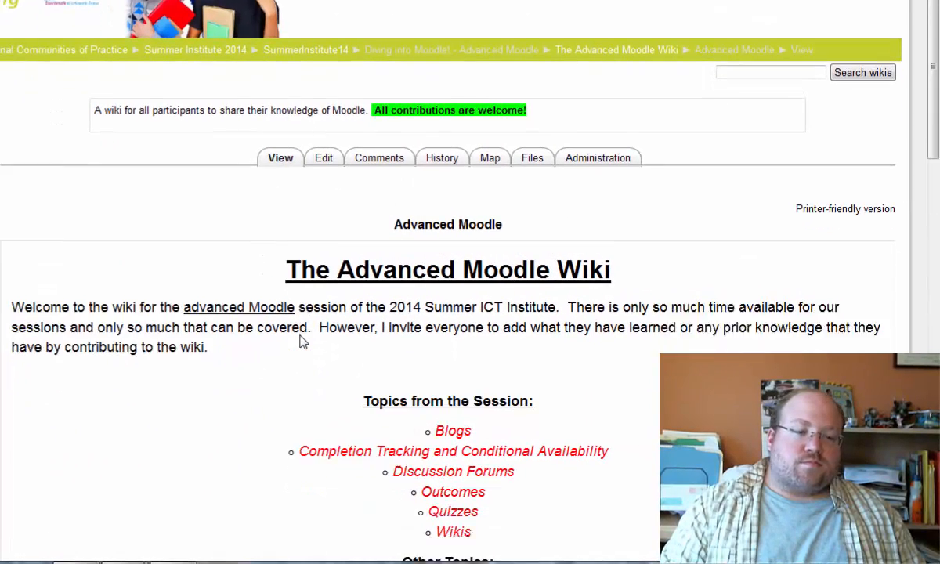
scroll(304, 340, "up", 1)
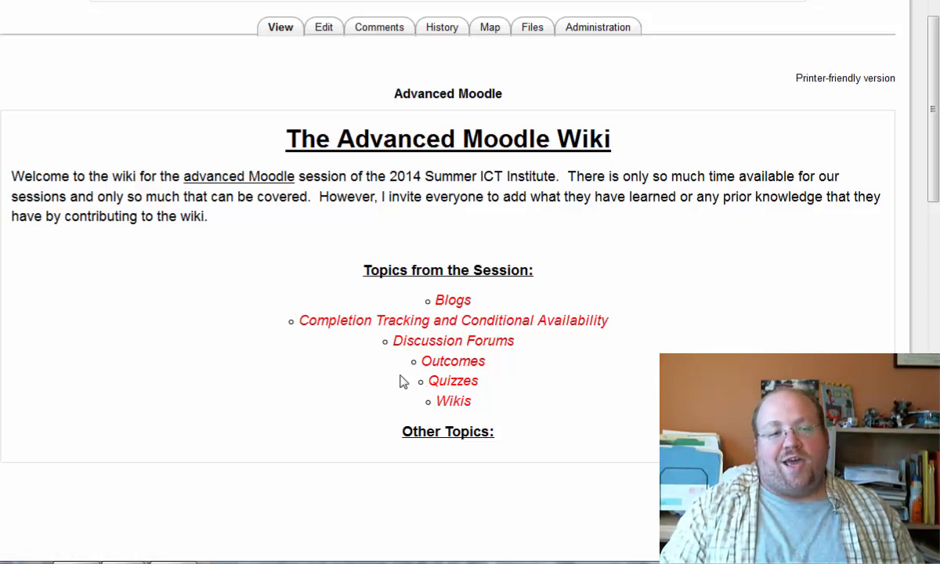
Edit the wiki's Advanced Moodle page, review the double-bracketed topic links, and save the page.
left_click(323, 31)
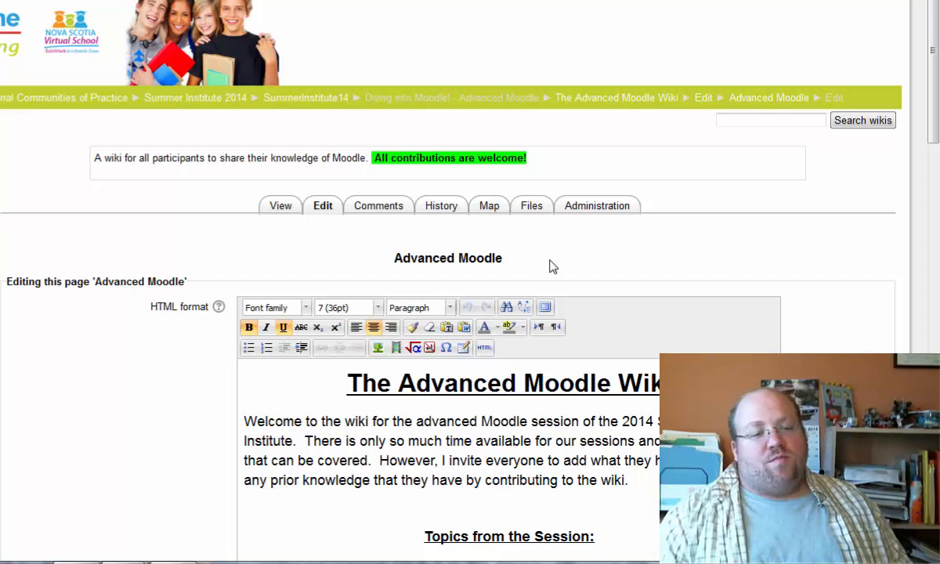
scroll(551, 268, "down", 5)
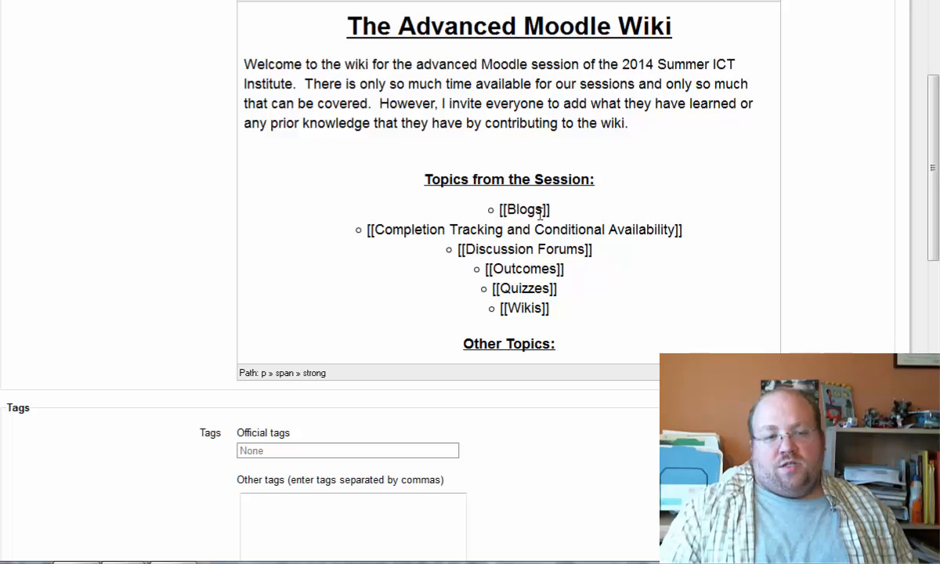
scroll(386, 392, "down", 3)
scroll(386, 349, "down", 7)
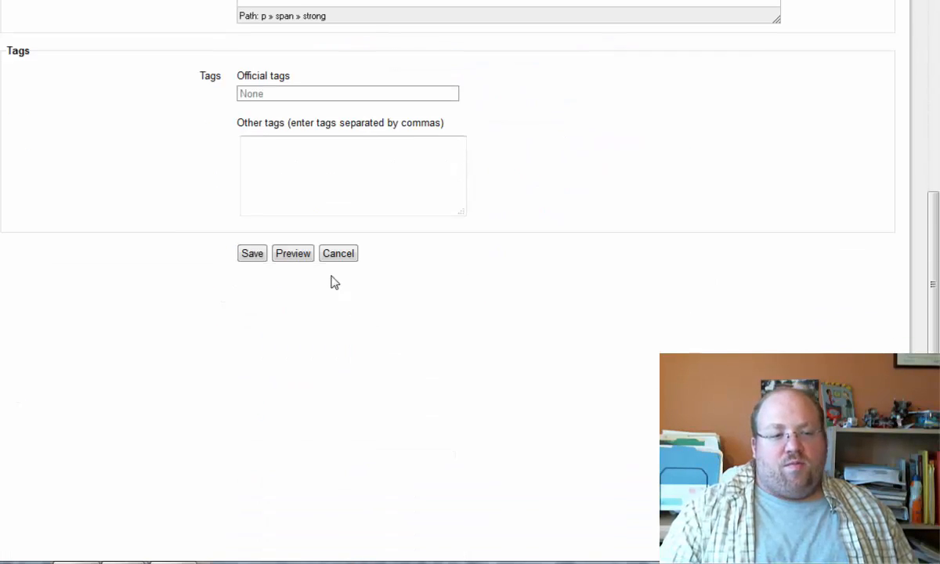
left_click(253, 256)
left_click(239, 255)
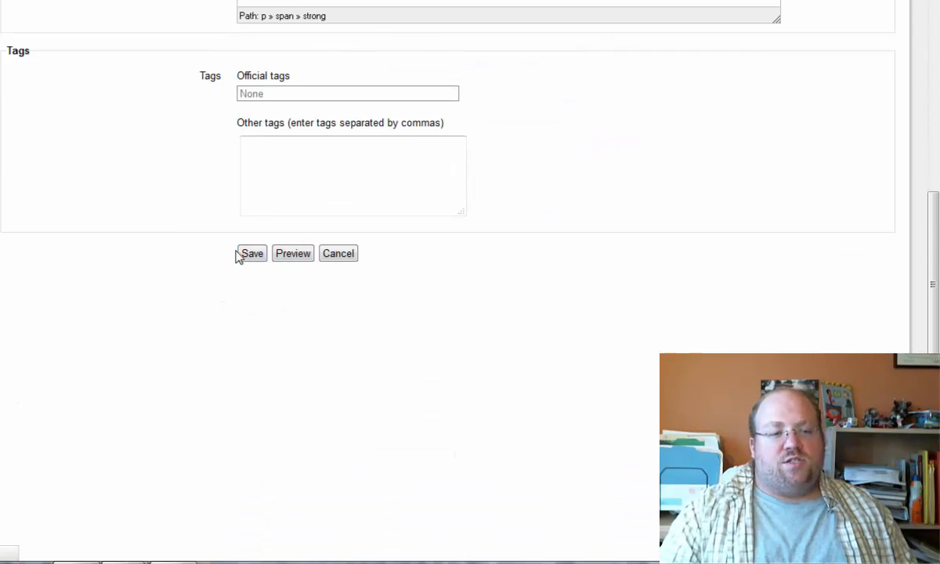
Follow the Discussion Forums topic link and place the cursor in that wiki page's content editor.
scroll(288, 304, "down", 3)
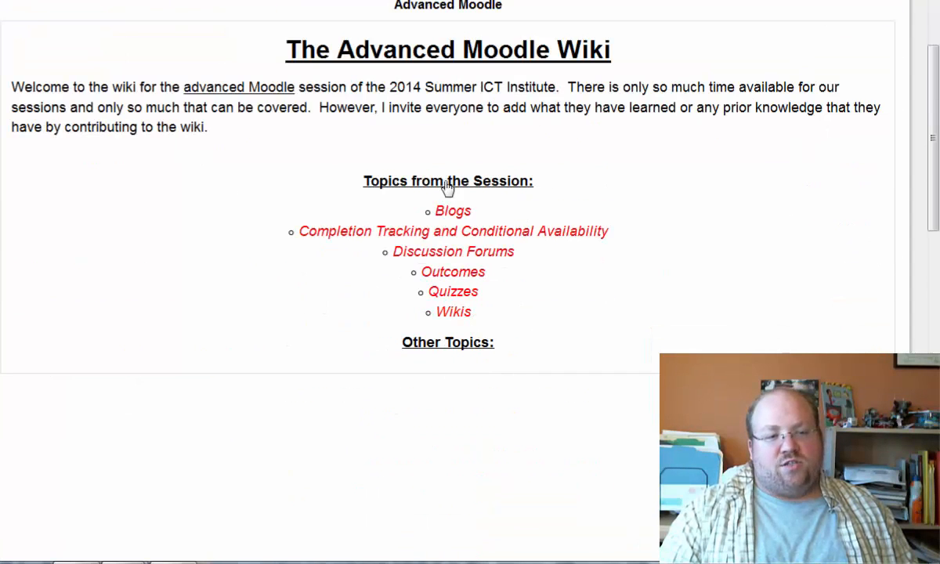
left_click(453, 260)
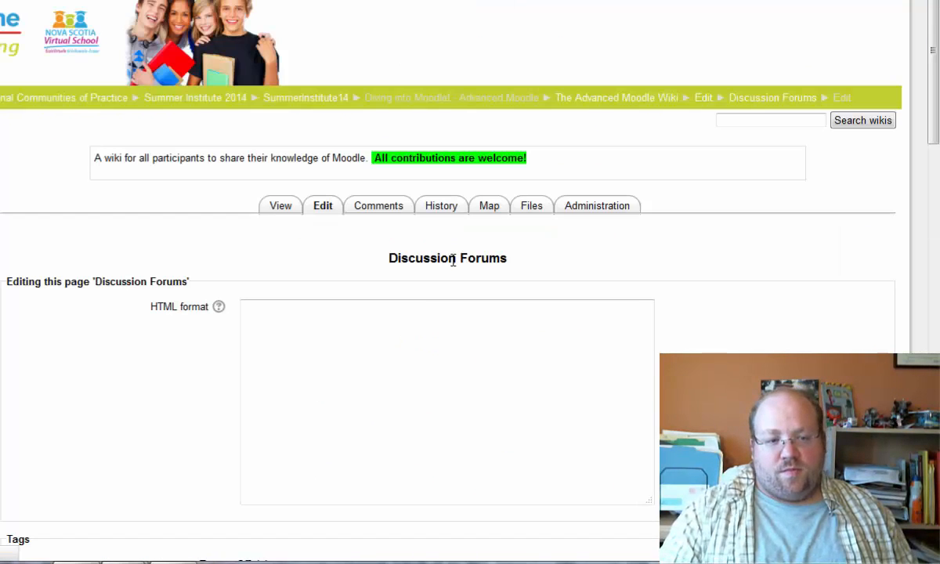
scroll(441, 266, "down", 2)
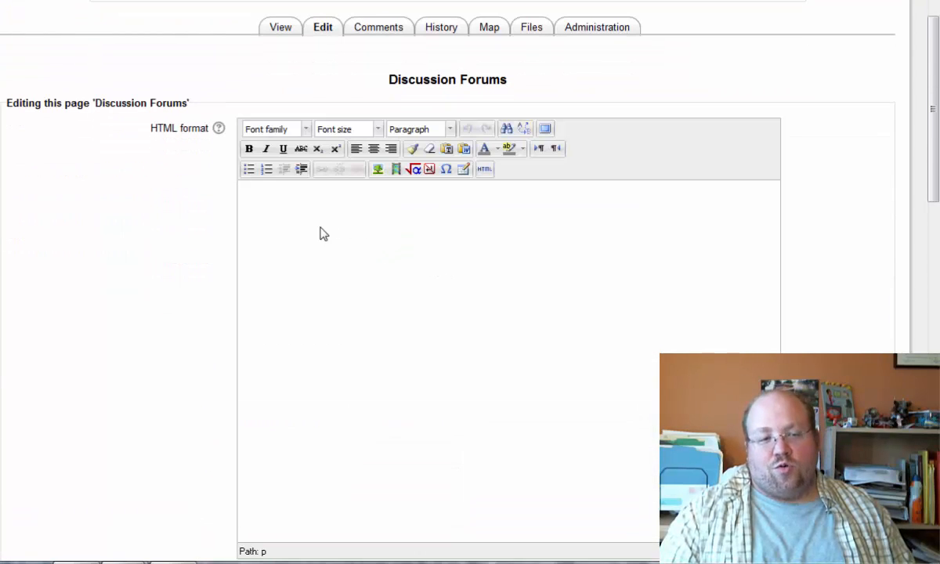
left_click(320, 233)
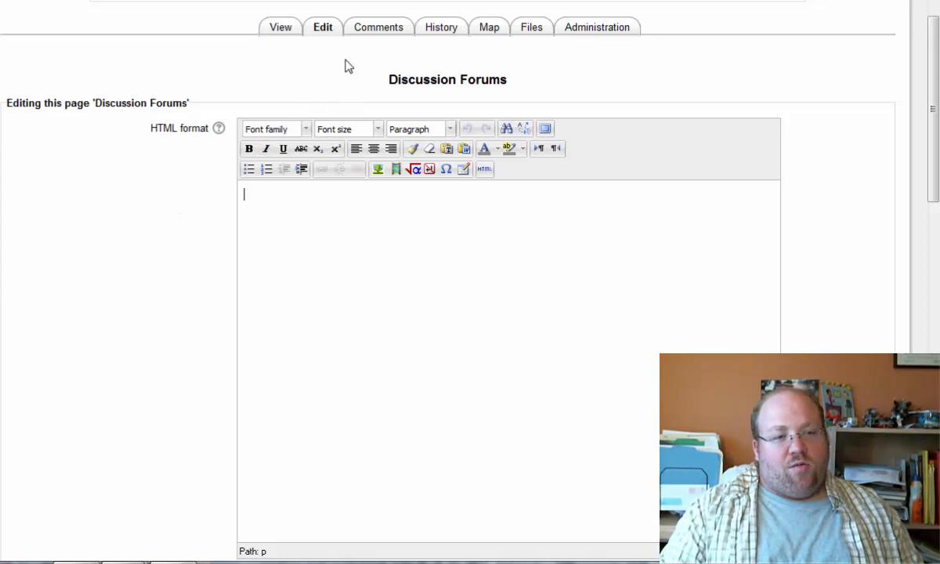
View the comments of the Discussion Forums page and return to the wiki's Advanced Moodle page.
left_click(374, 33)
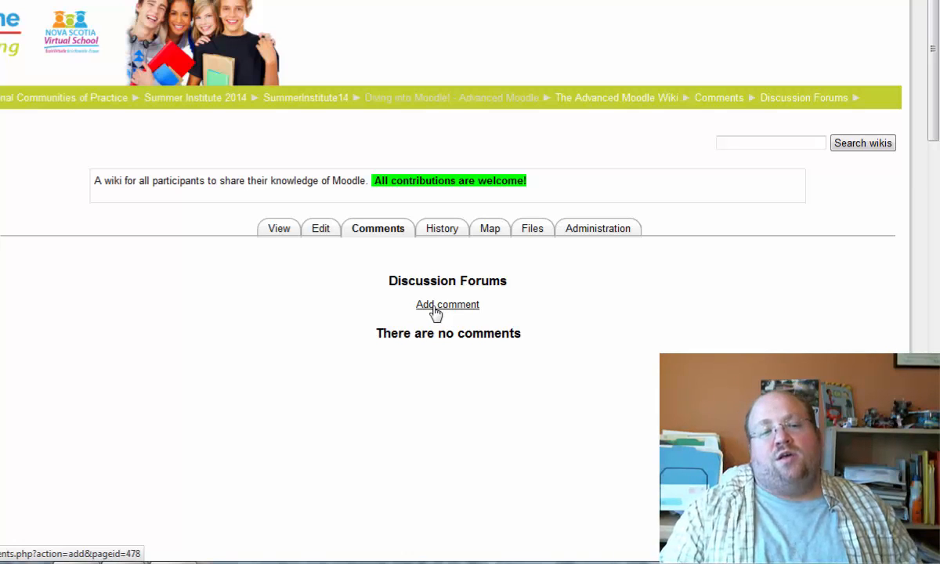
scroll(144, 345, "down", 2)
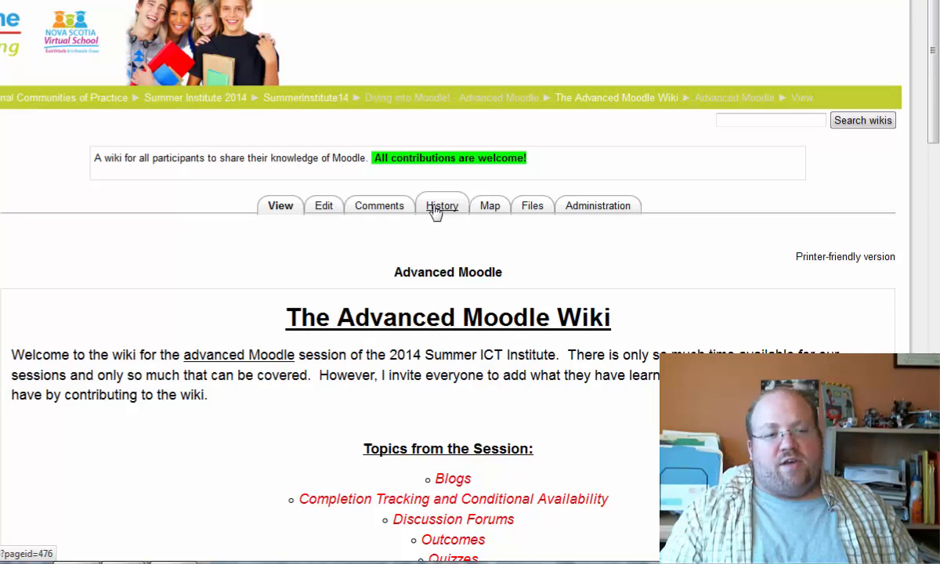
Compare version 1 with version 2 of the Advanced Moodle page in its history and examine the differences.
left_click(435, 210)
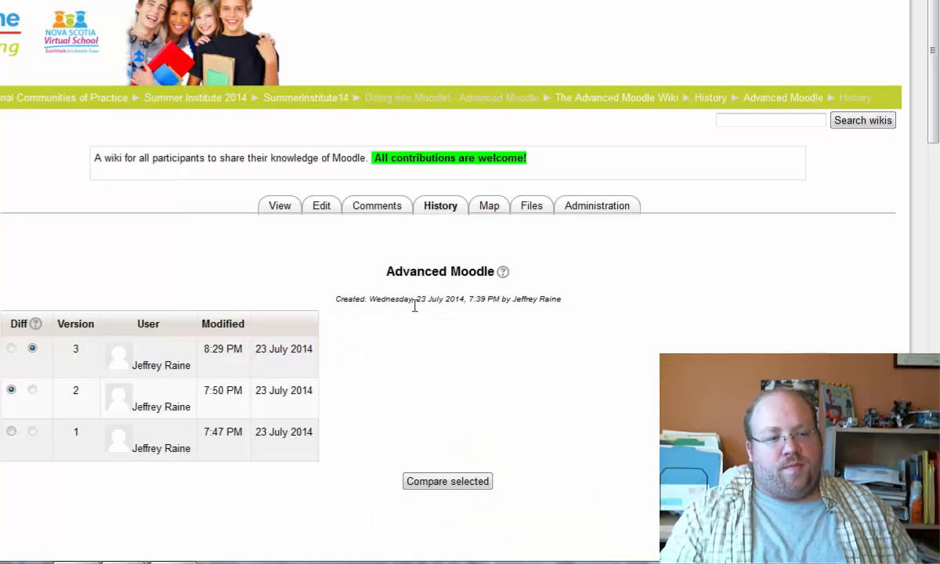
scroll(415, 306, "down", 3)
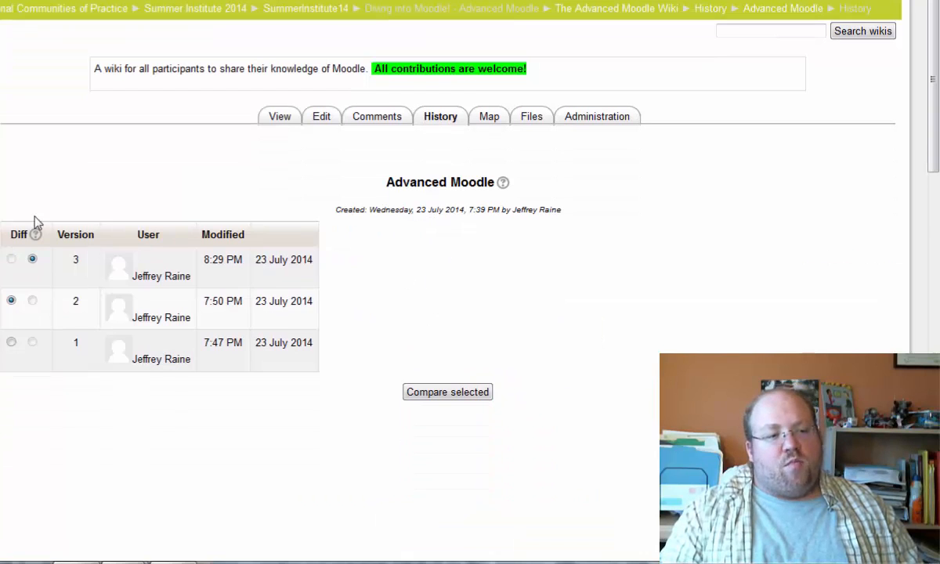
left_click(11, 341)
left_click(32, 301)
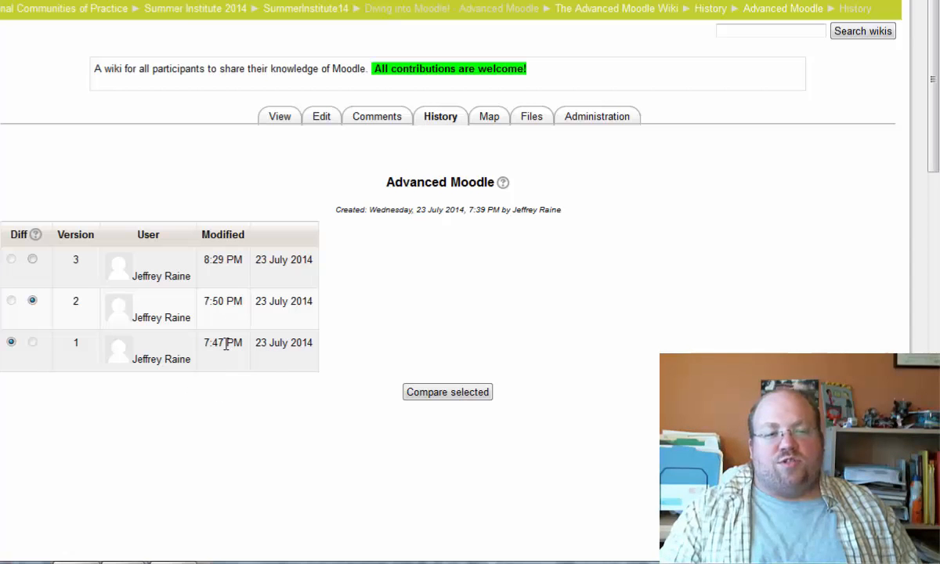
left_click(431, 400)
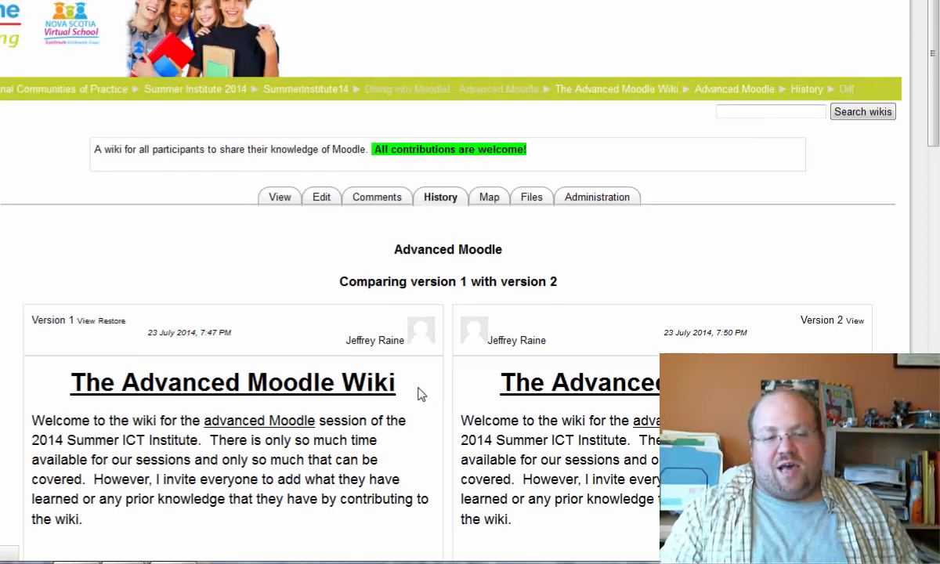
scroll(423, 396, "down", 3)
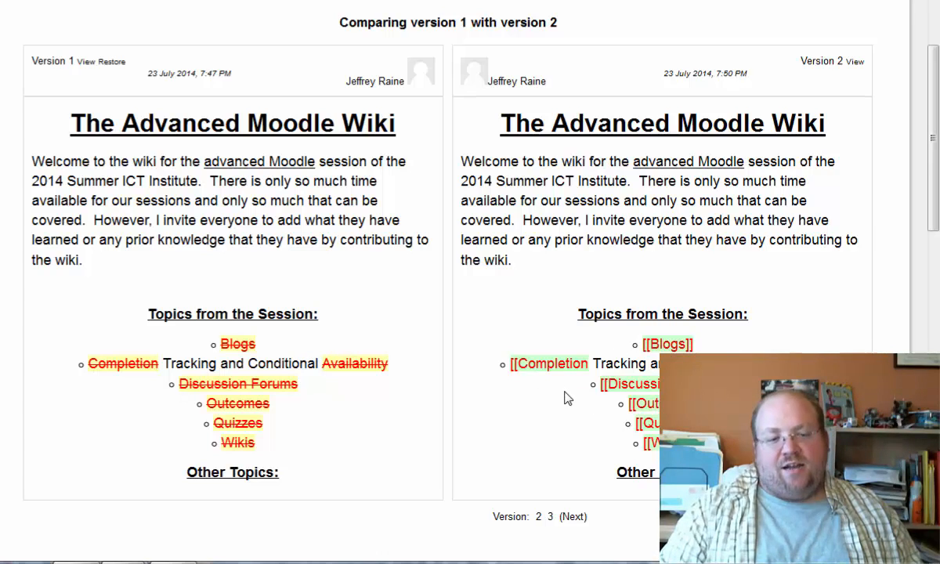
scroll(572, 504, "down", 2)
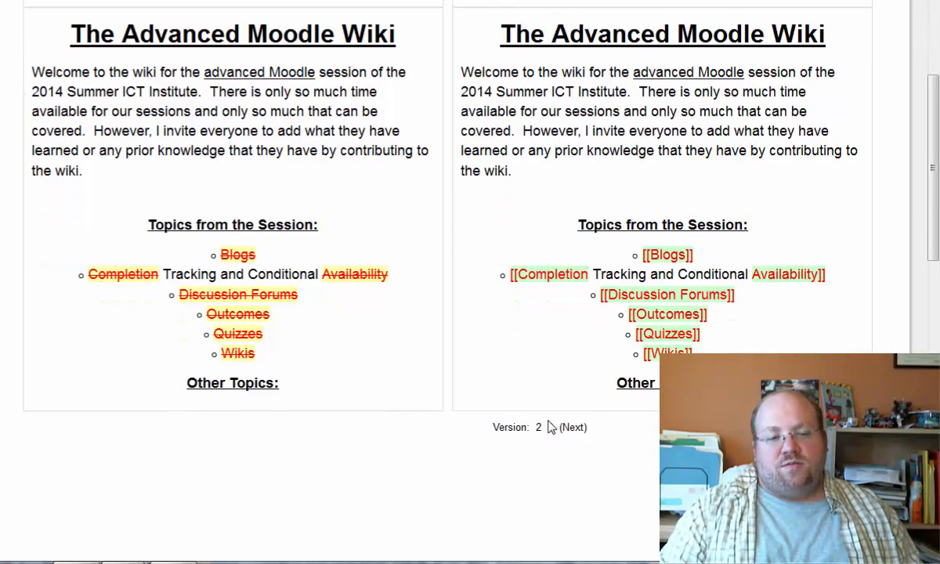
Switch the comparison to version 2 with version 3 and examine both versions of the page.
left_click(552, 429)
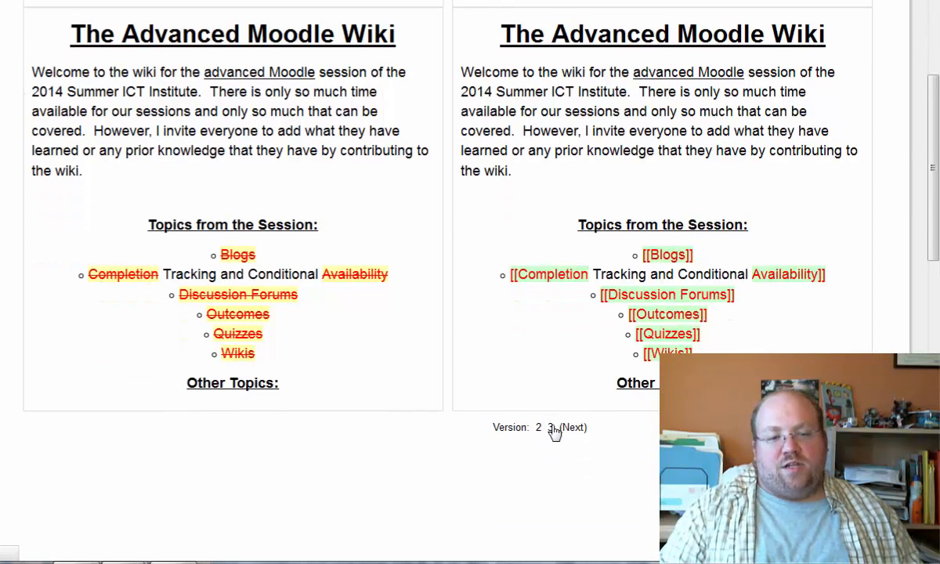
scroll(541, 407, "down", 8)
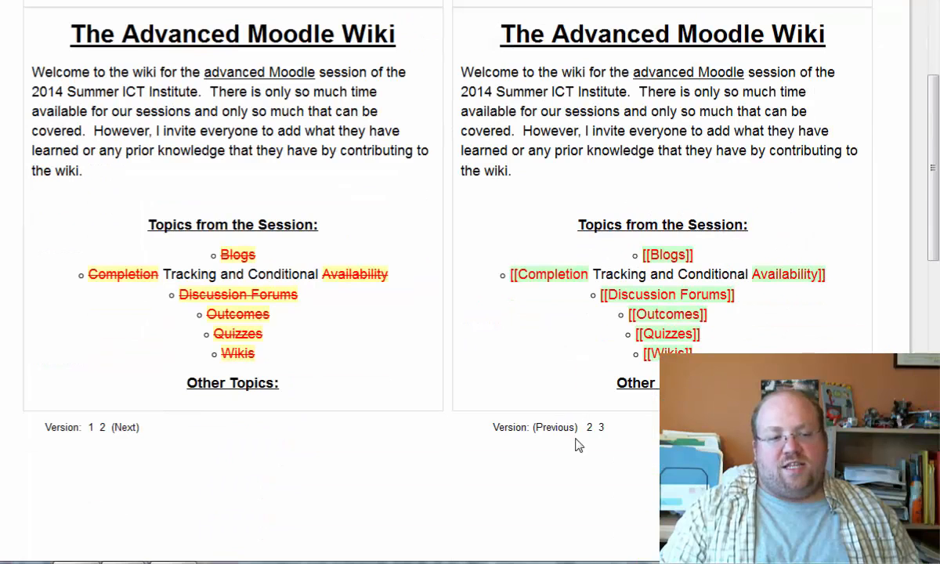
left_click(103, 429)
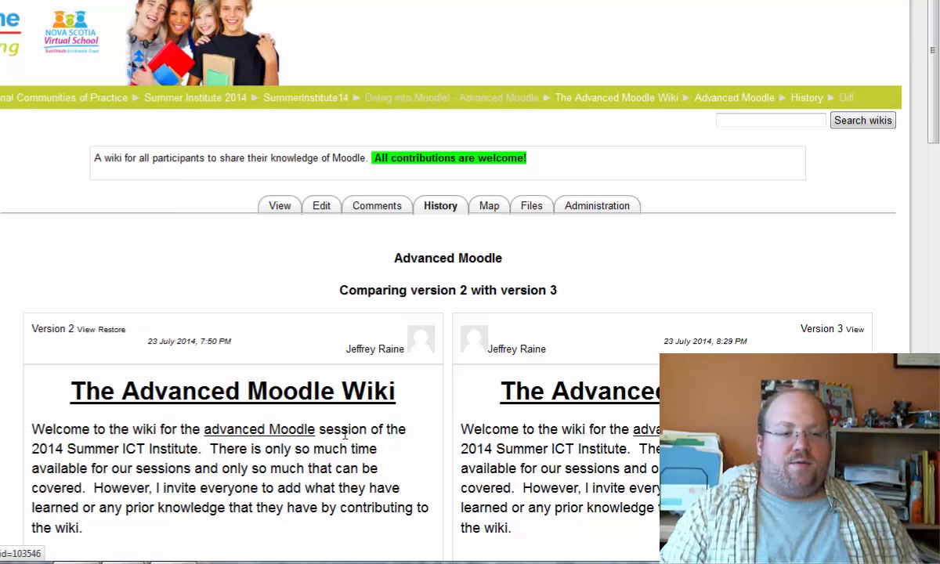
scroll(345, 435, "down", 8)
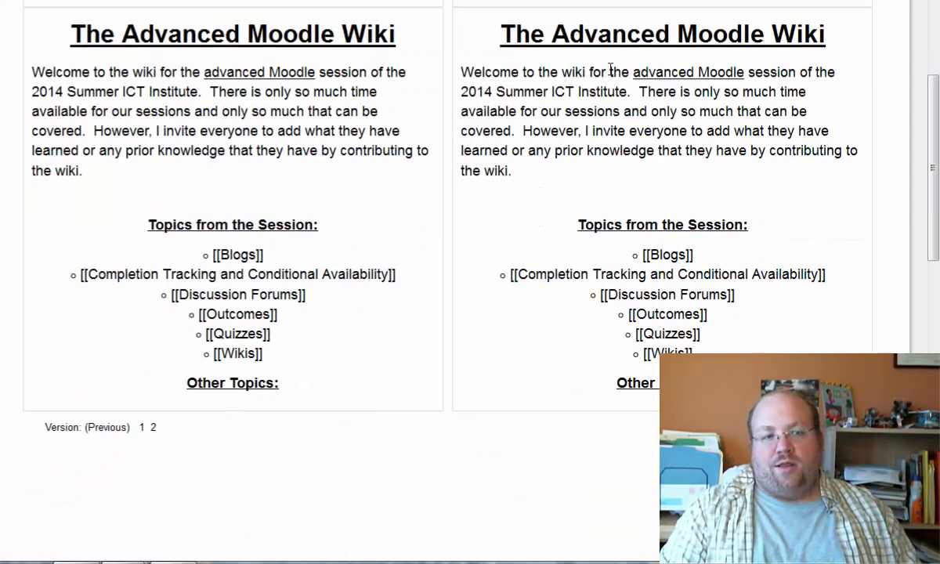
scroll(578, 129, "up", 3)
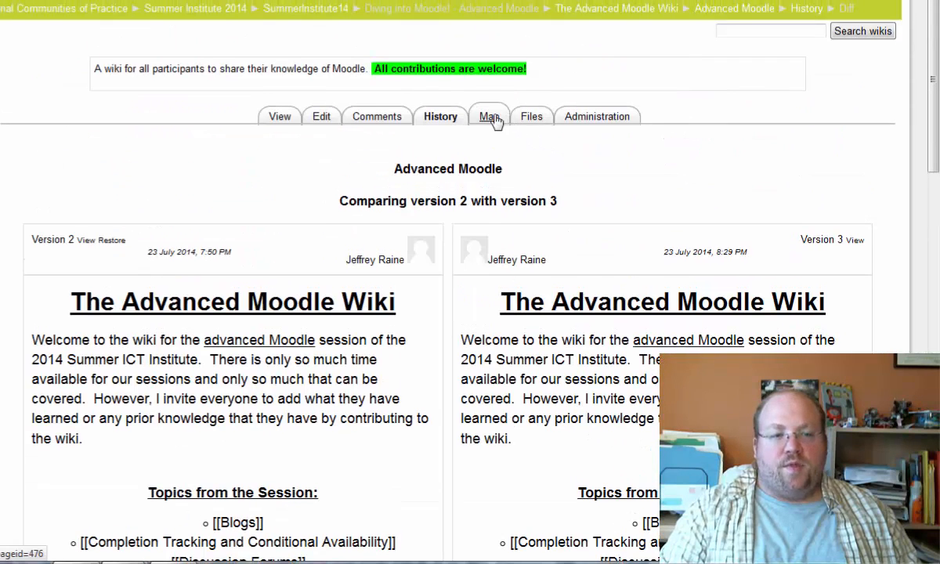
Open the wiki's map to view its page list.
left_click(493, 120)
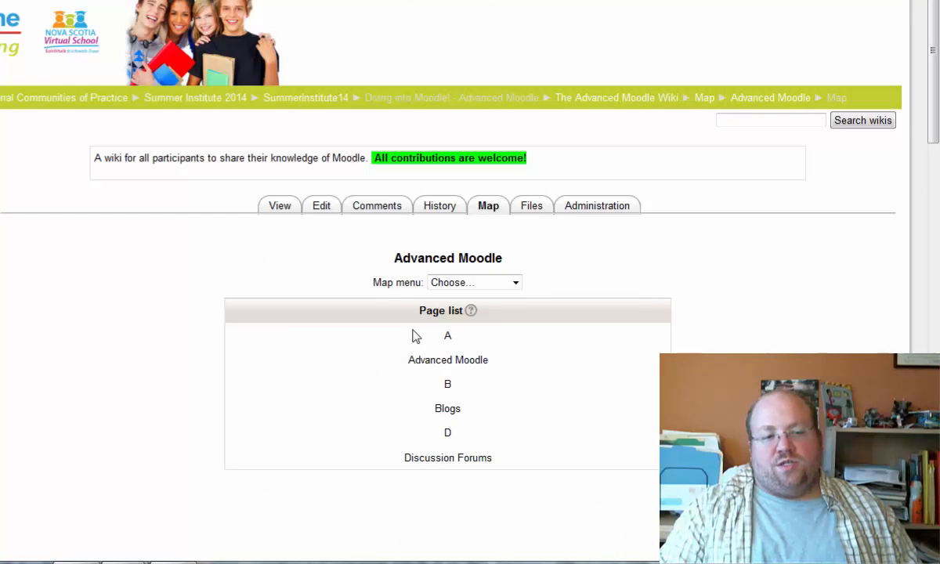
Review the available map views for the Advanced Moodle wiki and check the wiki's files before returning to the map.
left_click(451, 284)
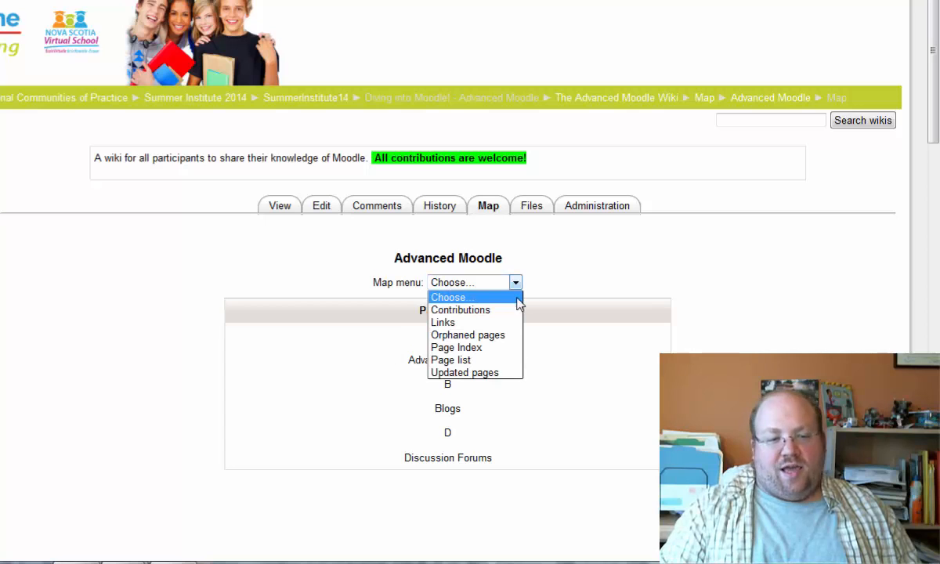
left_click(610, 268)
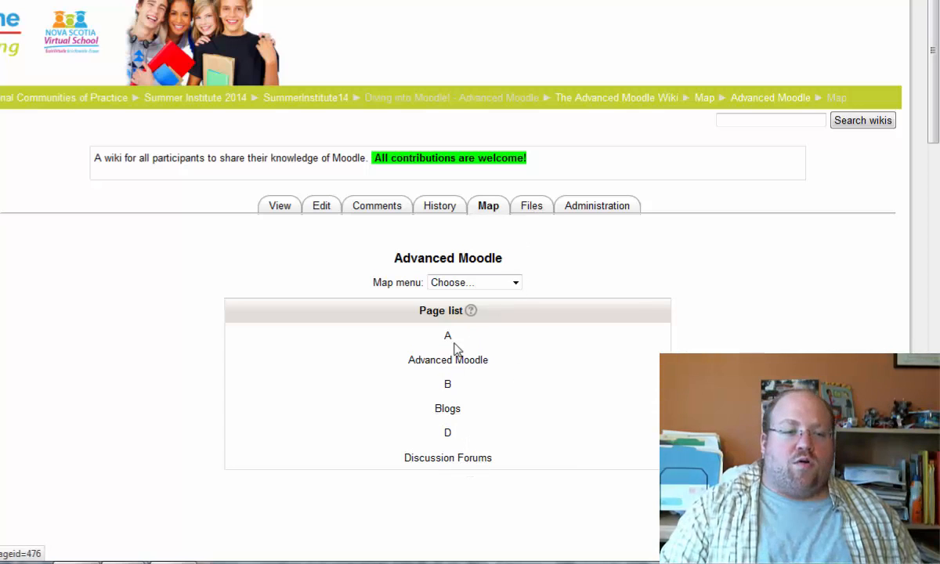
left_click(541, 205)
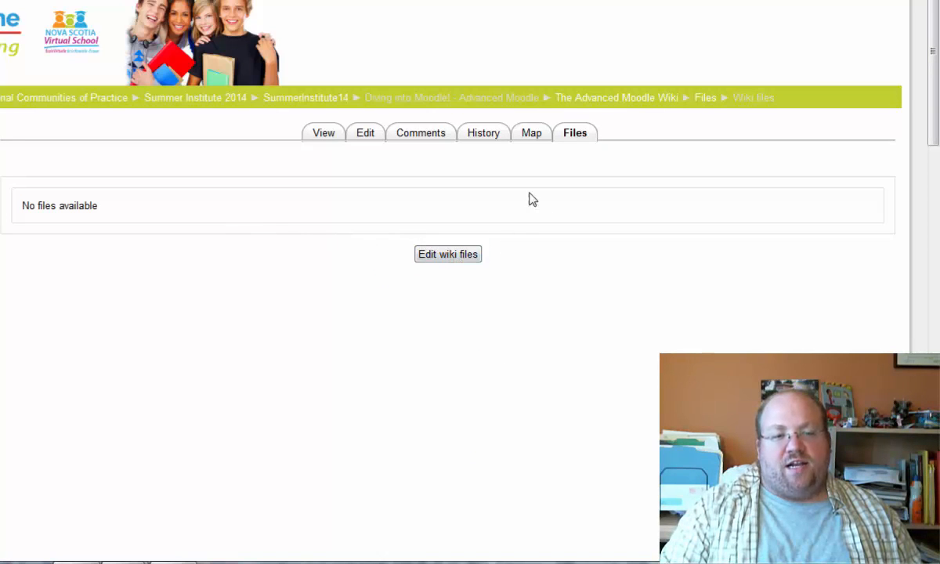
left_click(532, 136)
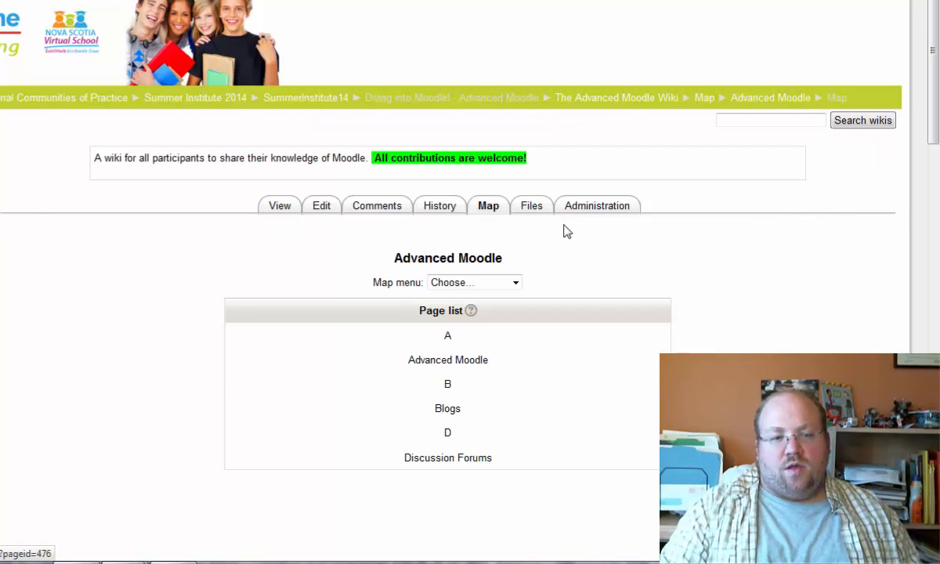
Return to viewing the Advanced Moodle page, open the wiki's administration and review its available page management options.
left_click(275, 210)
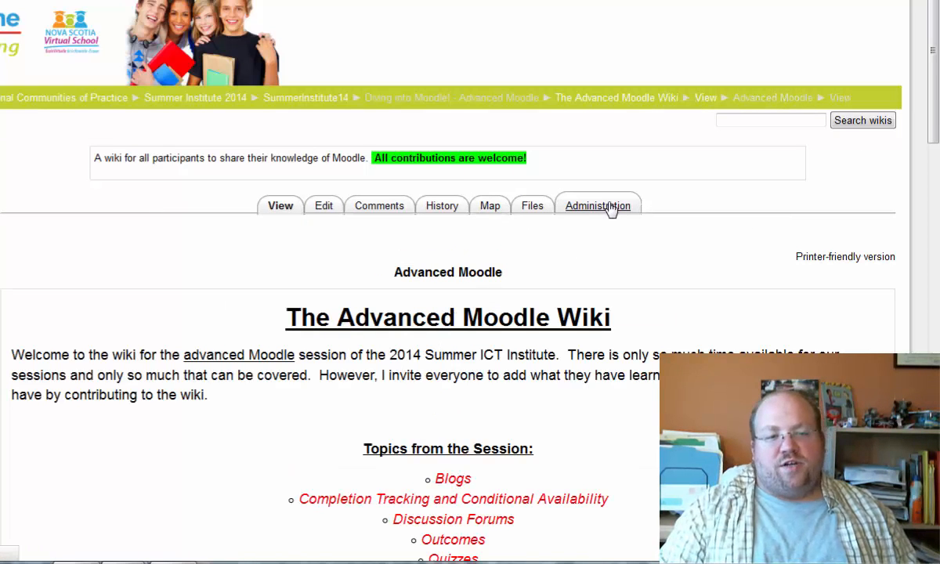
left_click(612, 206)
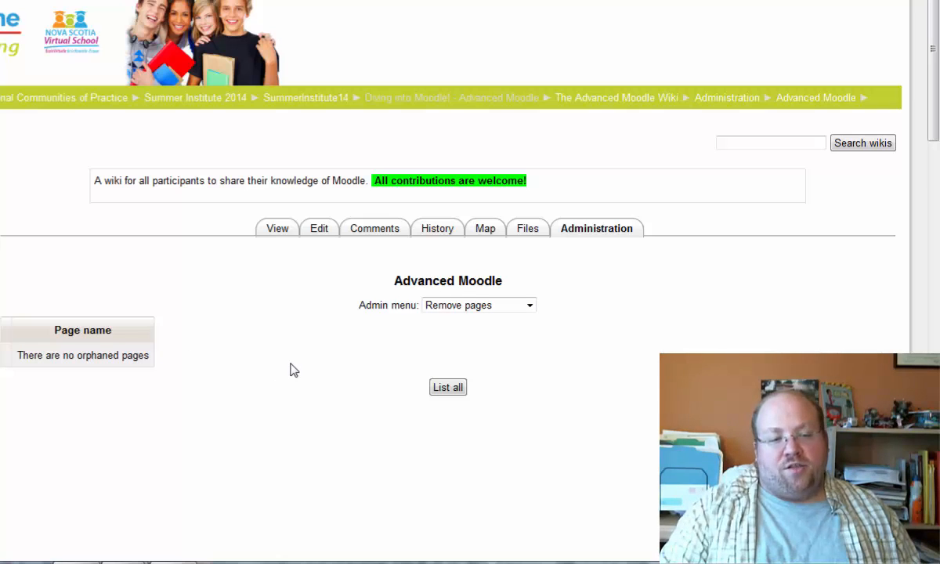
left_click(458, 308)
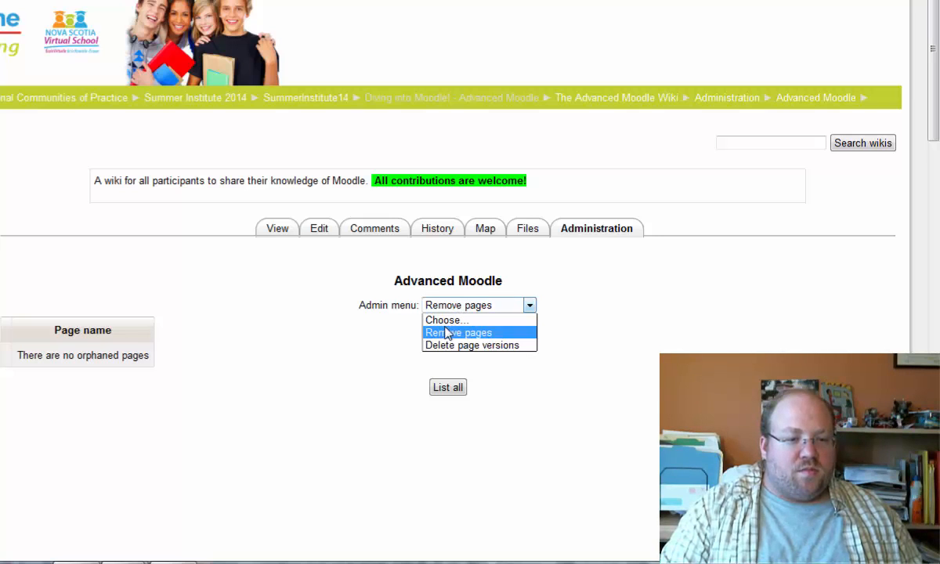
left_click(351, 360)
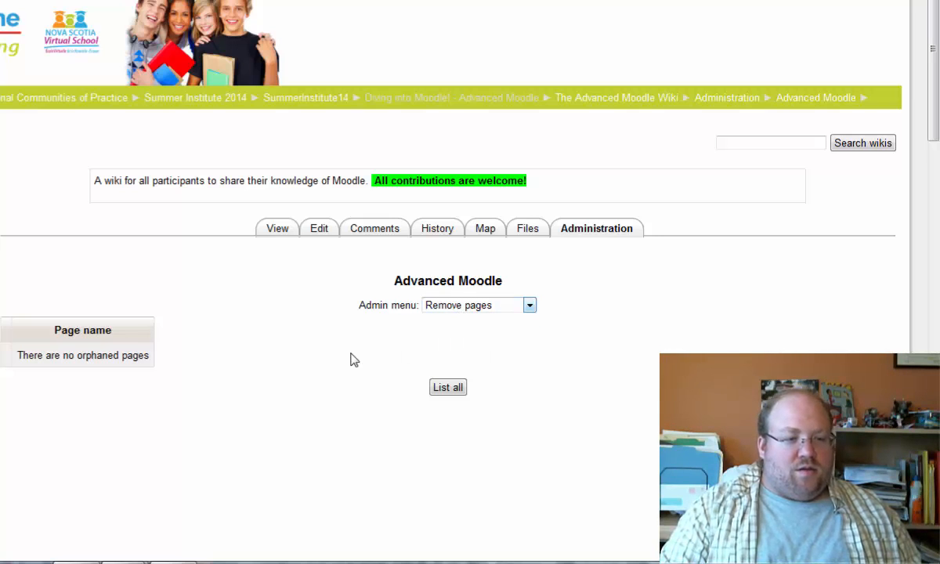